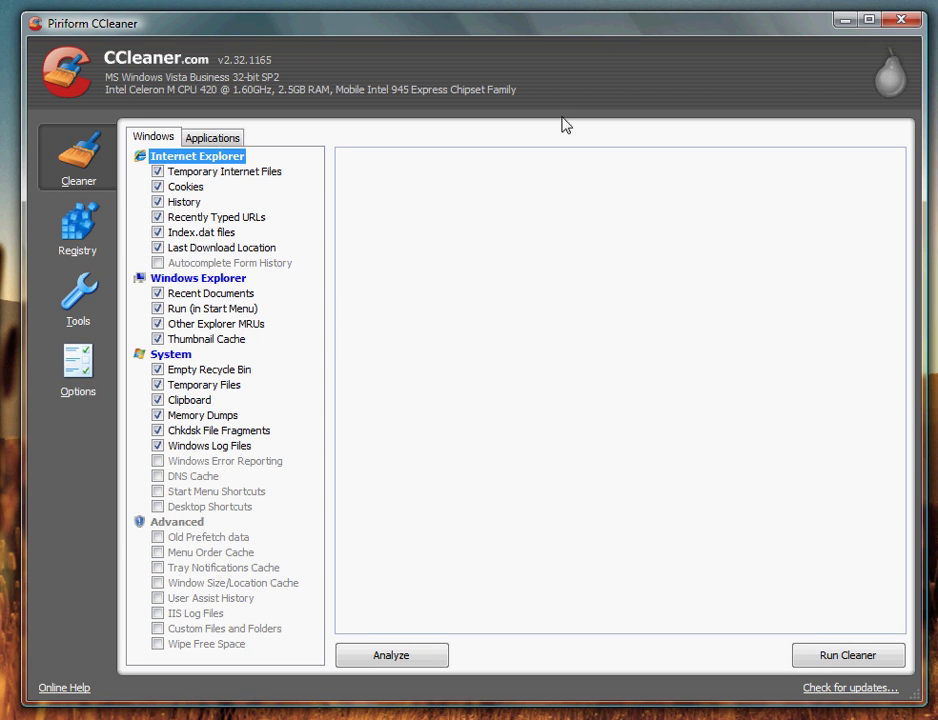
# - Minimize CCleaner and browse in Opera to the Piriform CCleaner Features page, scrolling its browser list
pyautogui.click(843, 19)
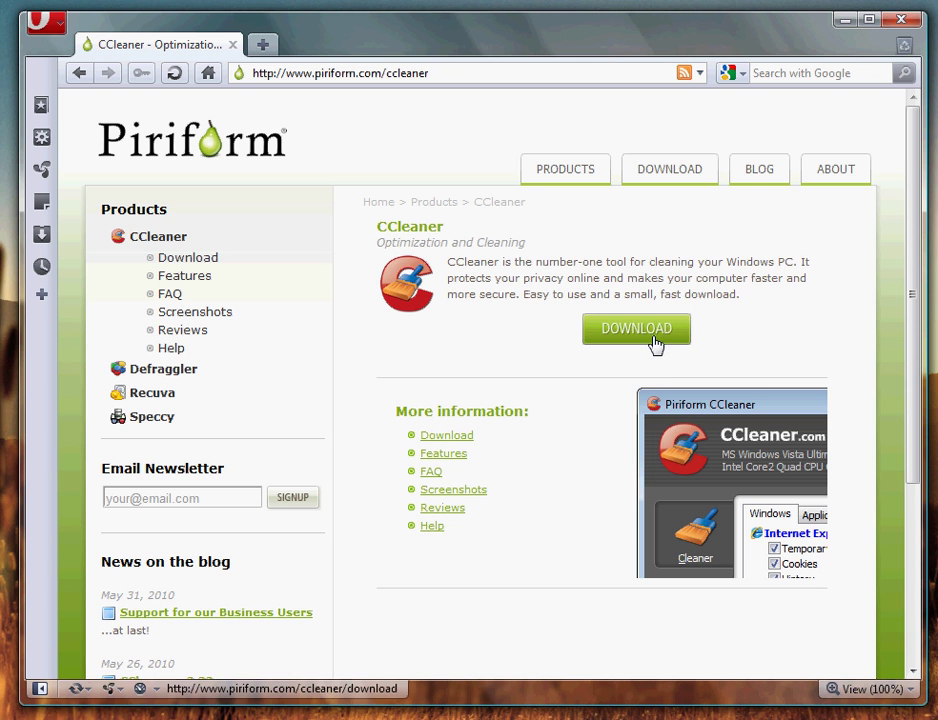
pyautogui.click(648, 340)
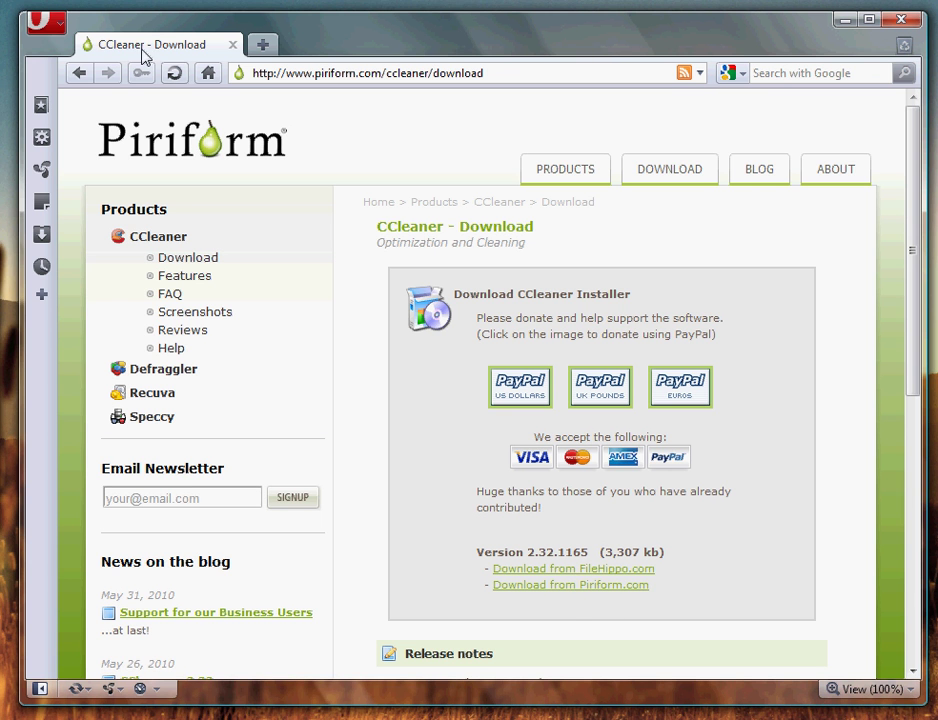
pyautogui.click(80, 72)
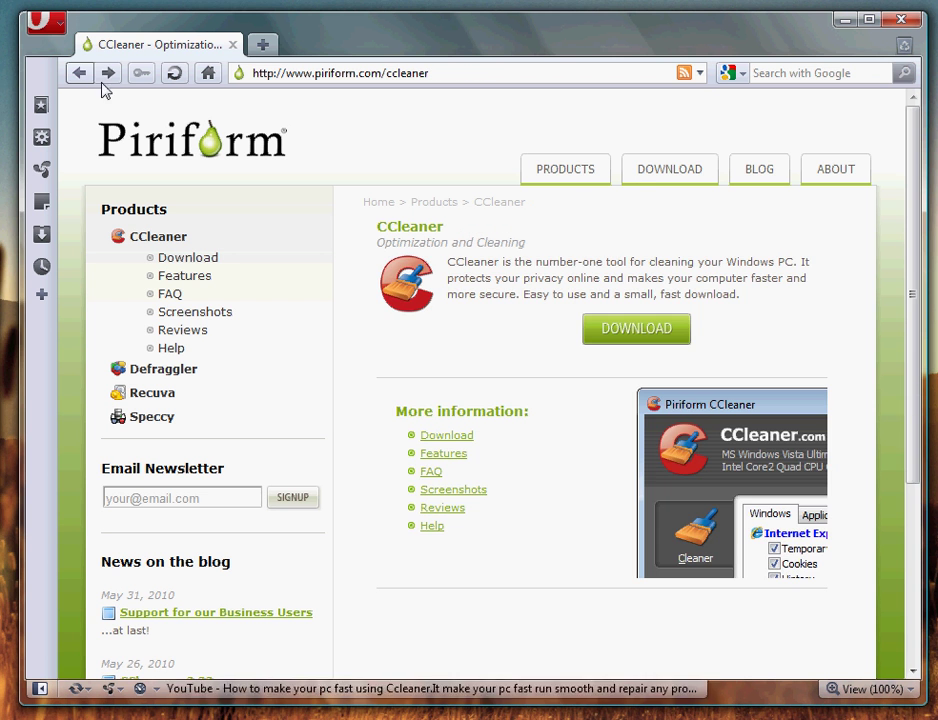
pyautogui.click(458, 455)
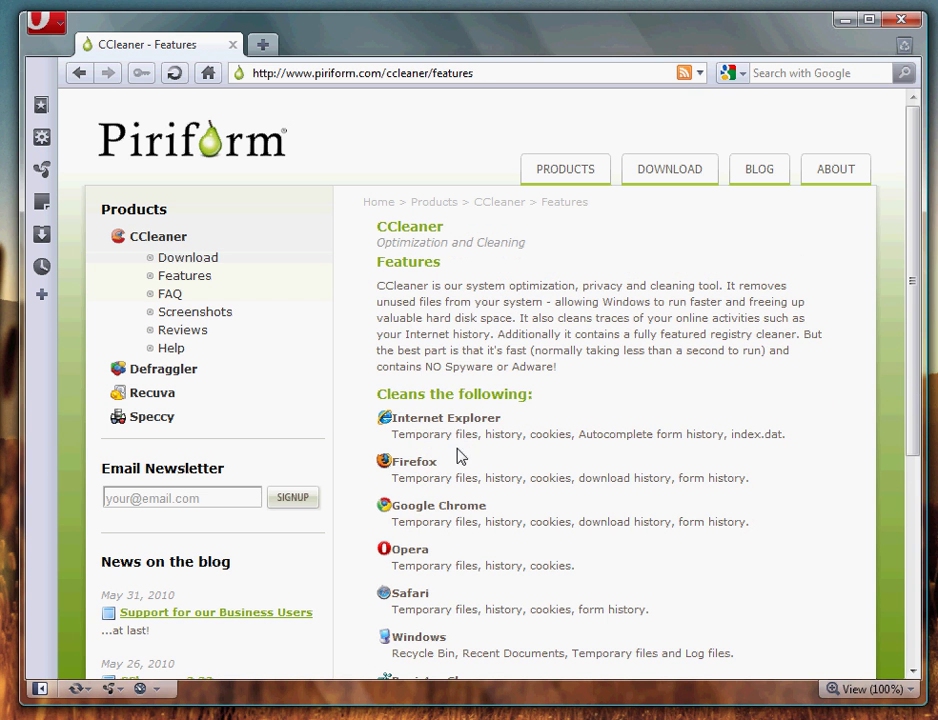
pyautogui.moveTo(913, 240); pyautogui.dragTo(925, 200)
# - Minimize Opera and look through CCleaner's Registry, Tools and Options sections before returning to Cleaner
pyautogui.click(845, 20)
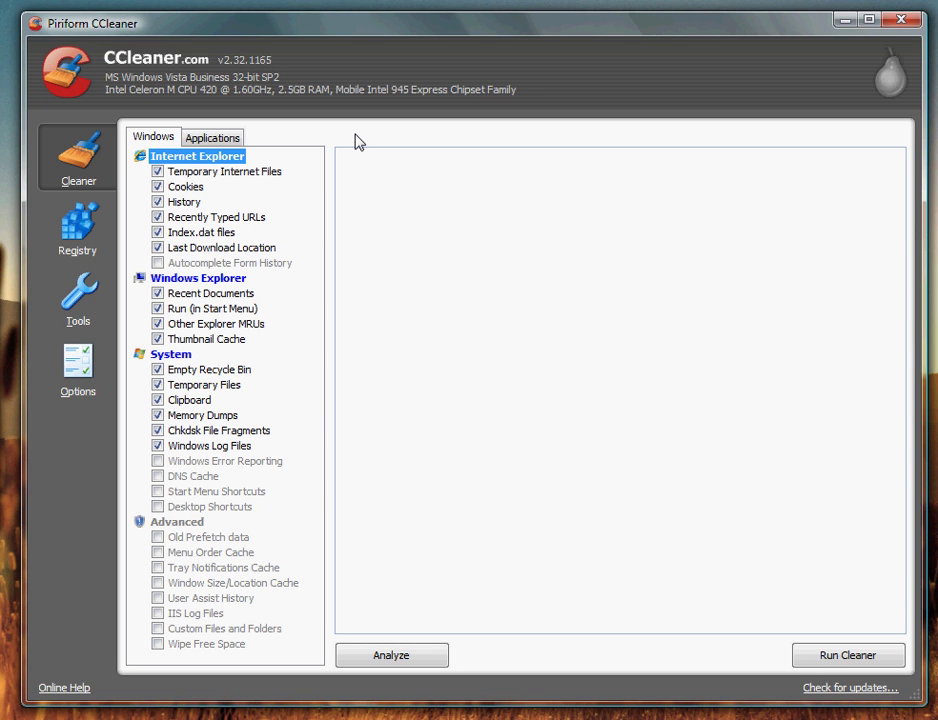
pyautogui.click(86, 232)
pyautogui.click(78, 298)
pyautogui.click(80, 367)
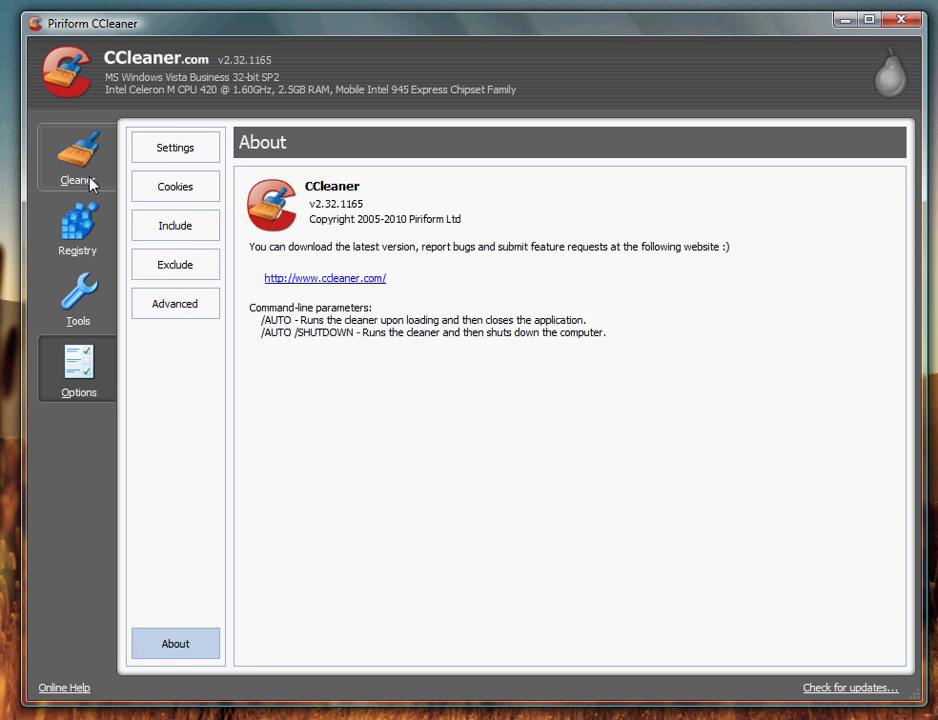
pyautogui.click(88, 182)
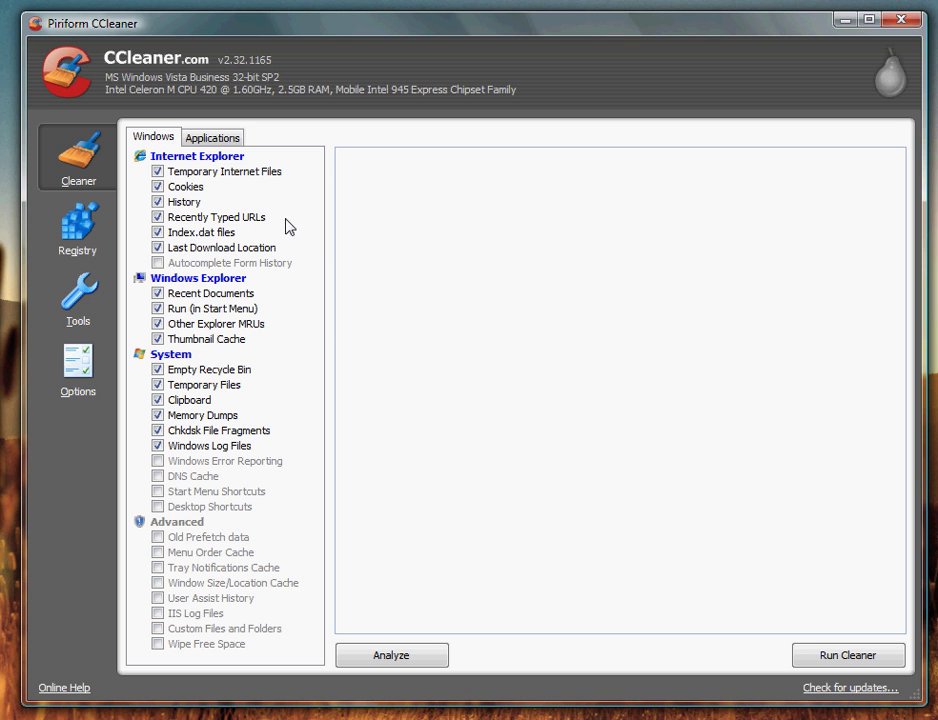
# - Tick Autocomplete Form History (accepting its warning), Desktop Shortcuts and Windows Error Reporting in the Windows list
pyautogui.click(212, 139)
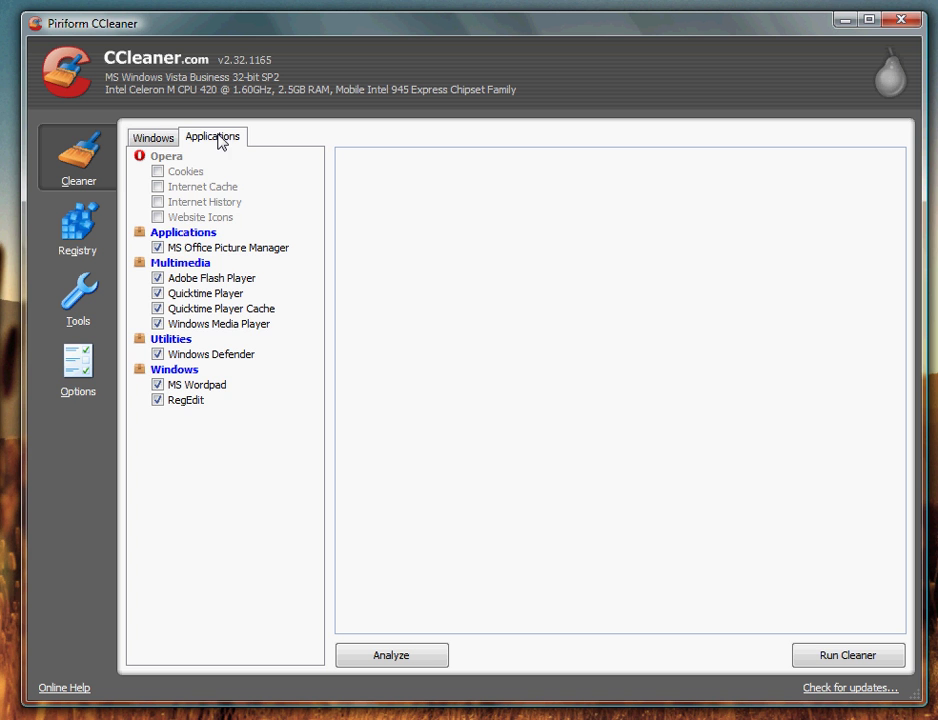
pyautogui.click(152, 139)
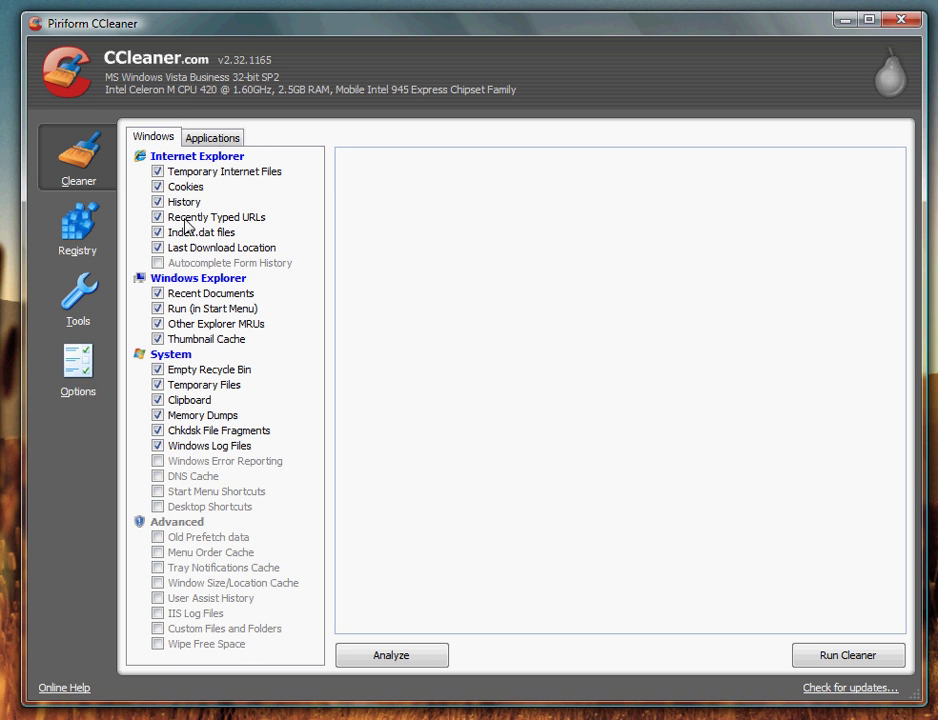
pyautogui.click(157, 262)
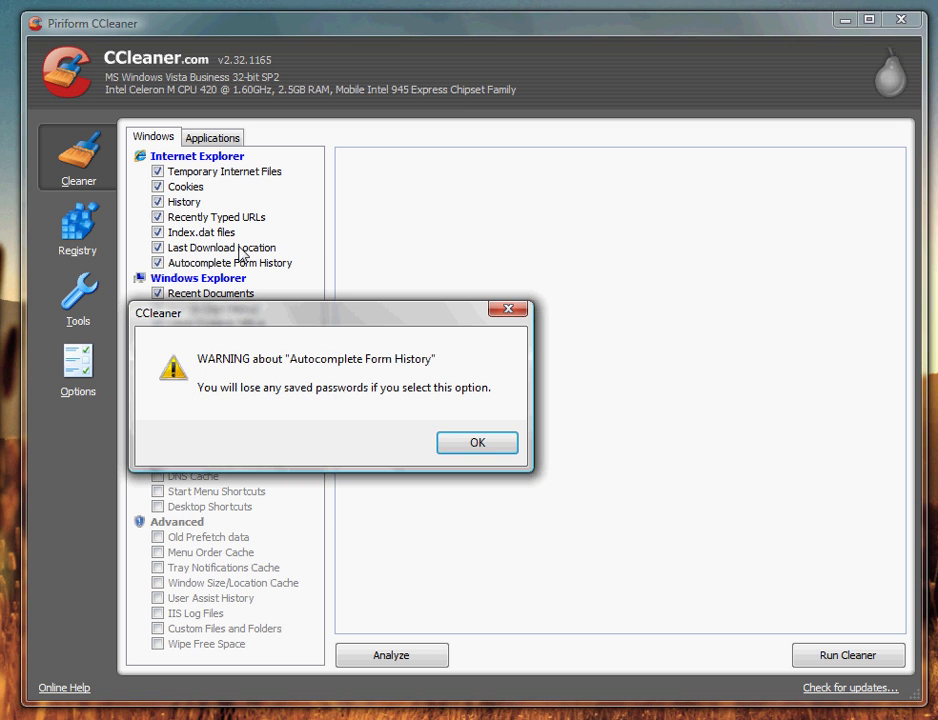
pyautogui.click(465, 445)
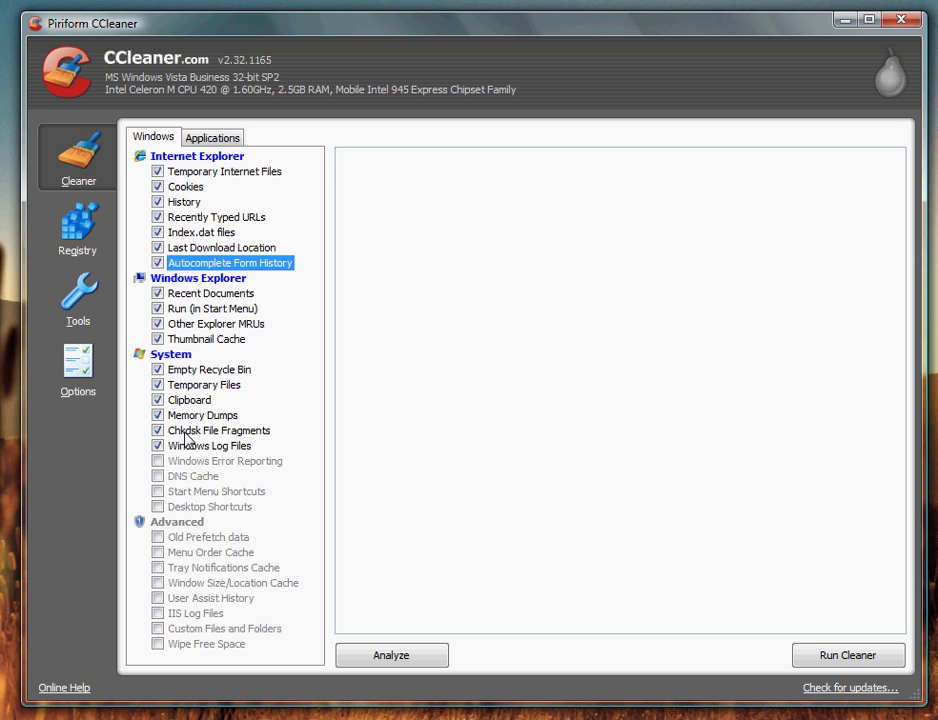
pyautogui.click(158, 507)
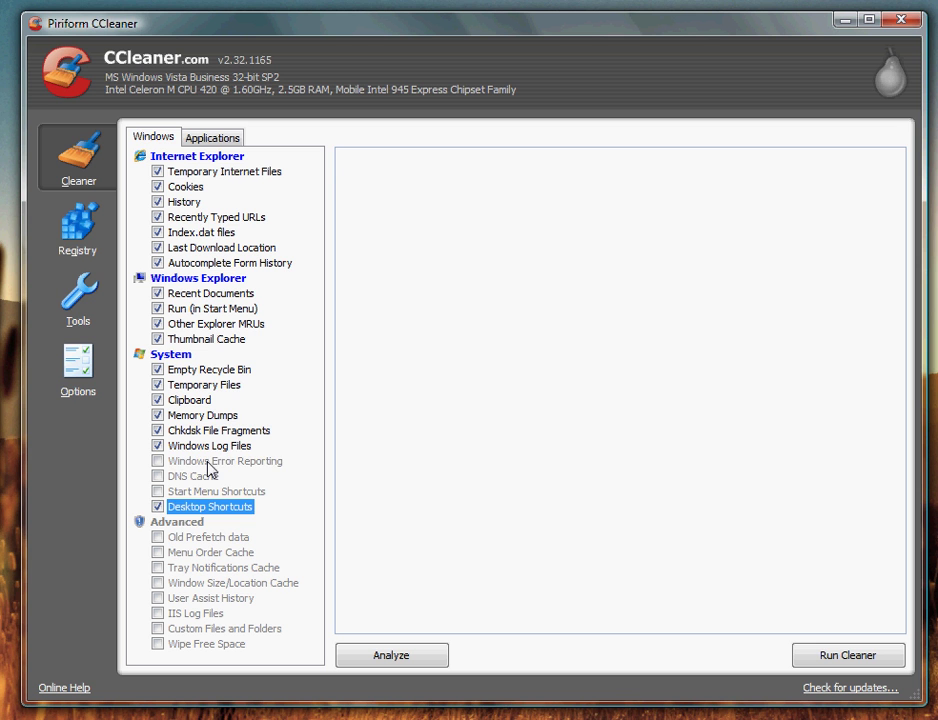
pyautogui.click(200, 463)
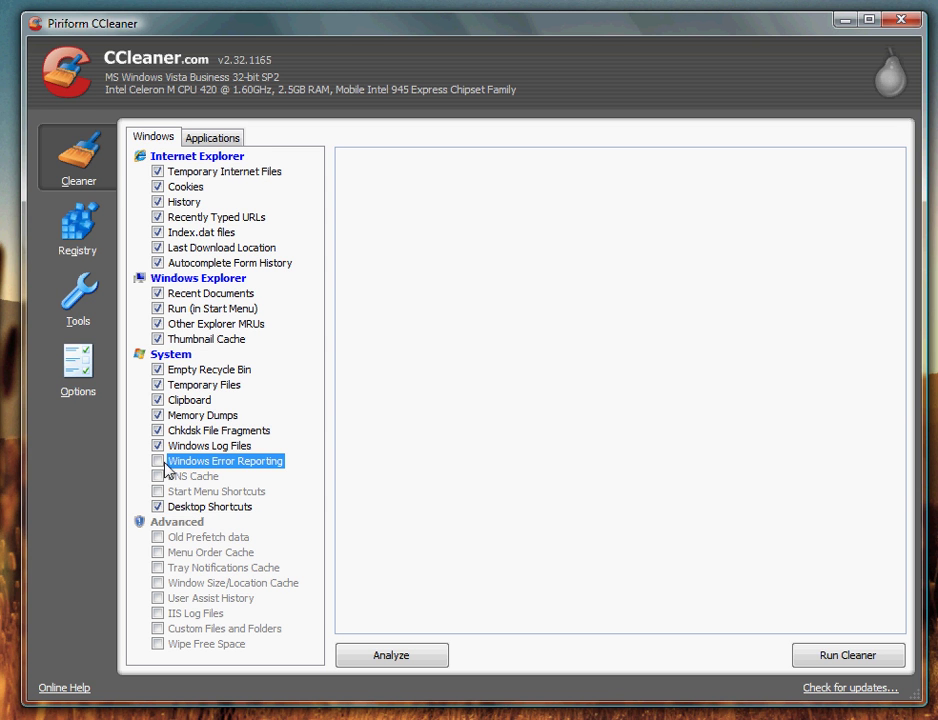
pyautogui.click(160, 463)
# - Switch the Cleaner section to the Applications tab
pyautogui.click(212, 140)
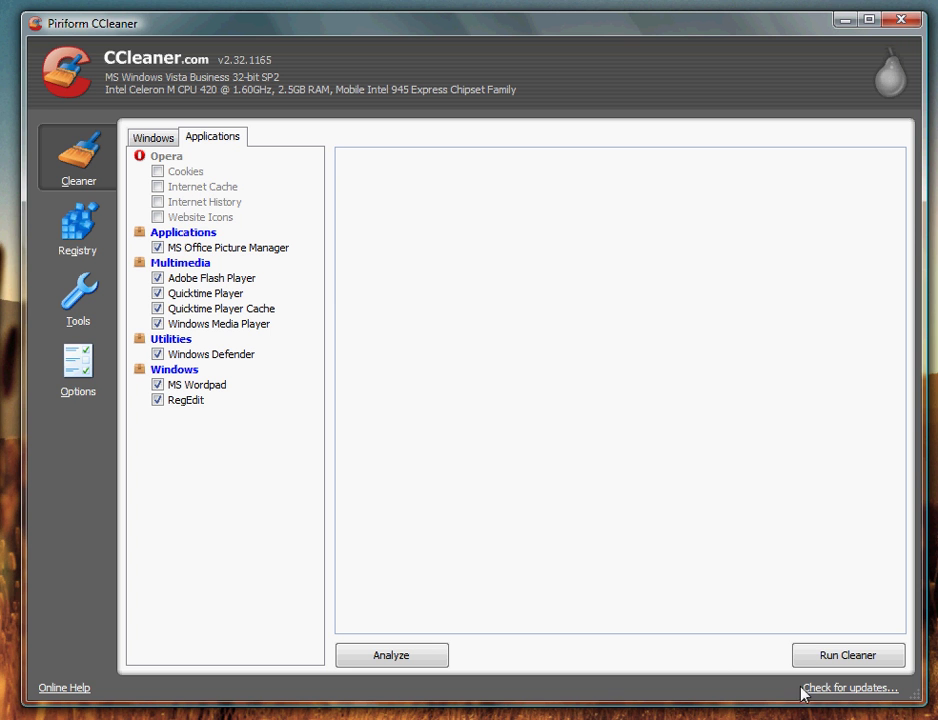
# - Run the cleaner with the deletion warning turned off, removing 15.2 MB
pyautogui.click(845, 657)
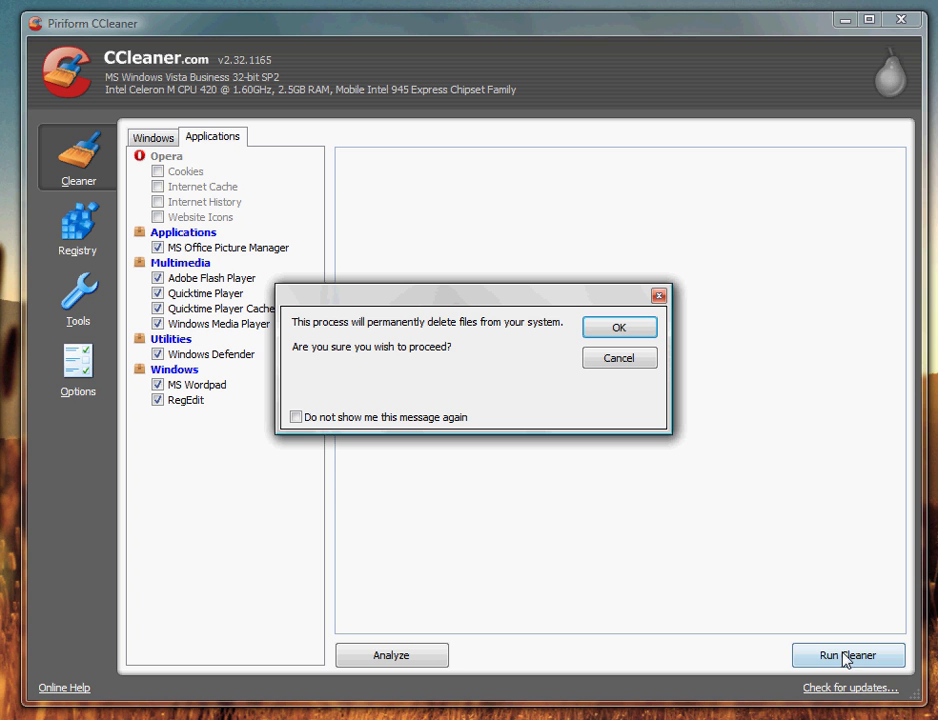
pyautogui.click(659, 296)
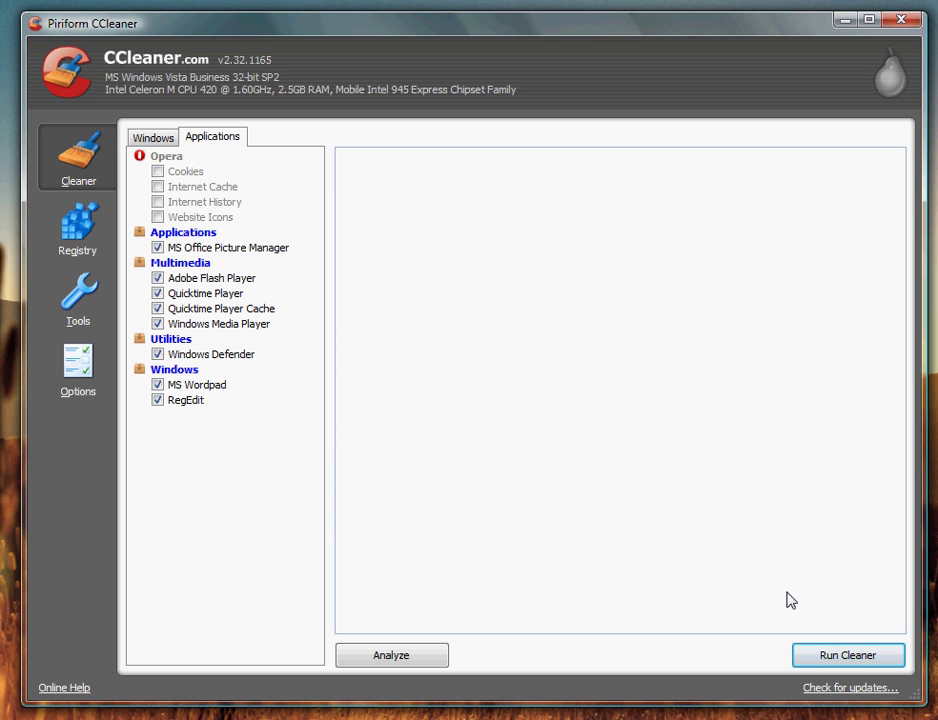
pyautogui.click(845, 657)
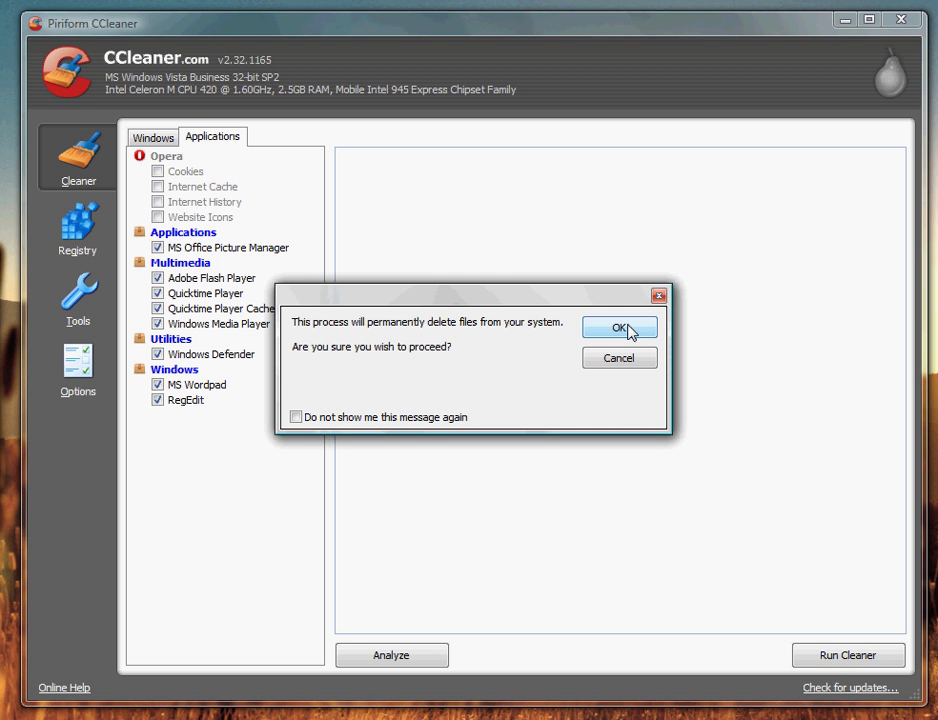
pyautogui.click(411, 422)
pyautogui.click(619, 329)
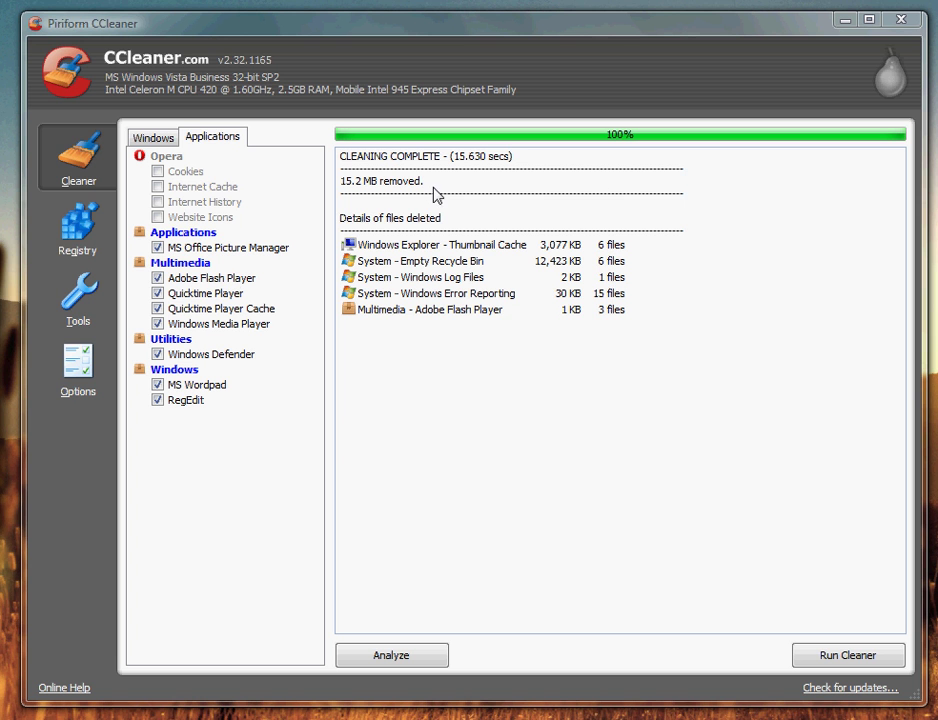
# - Switch to the Registry section with all thirteen integrity checks selected
pyautogui.click(91, 239)
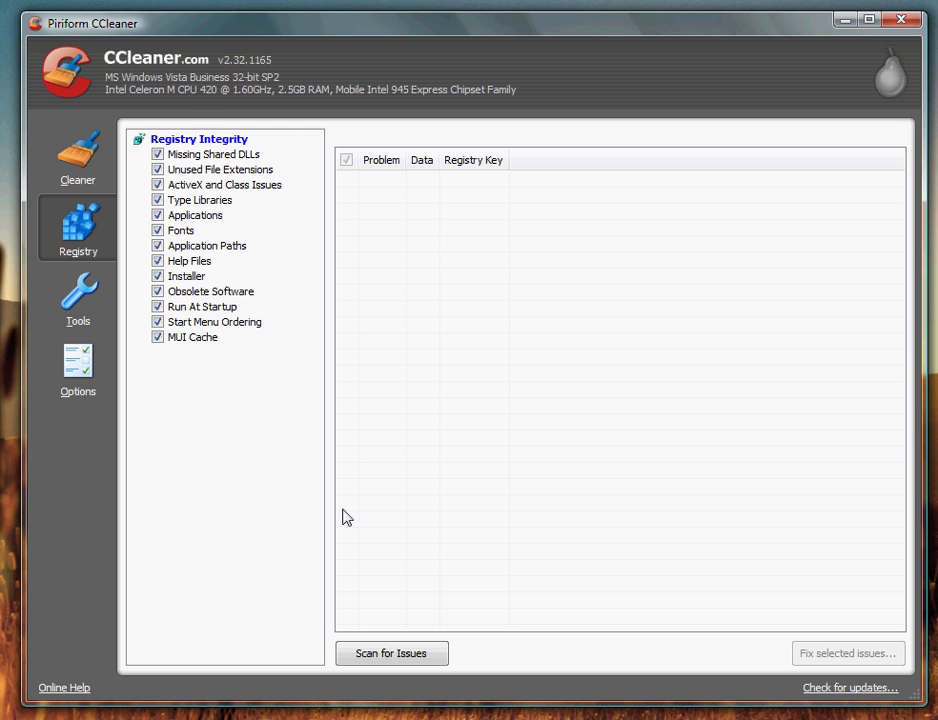
# - Scan the registry for issues, then run the scan a second time
pyautogui.click(393, 653)
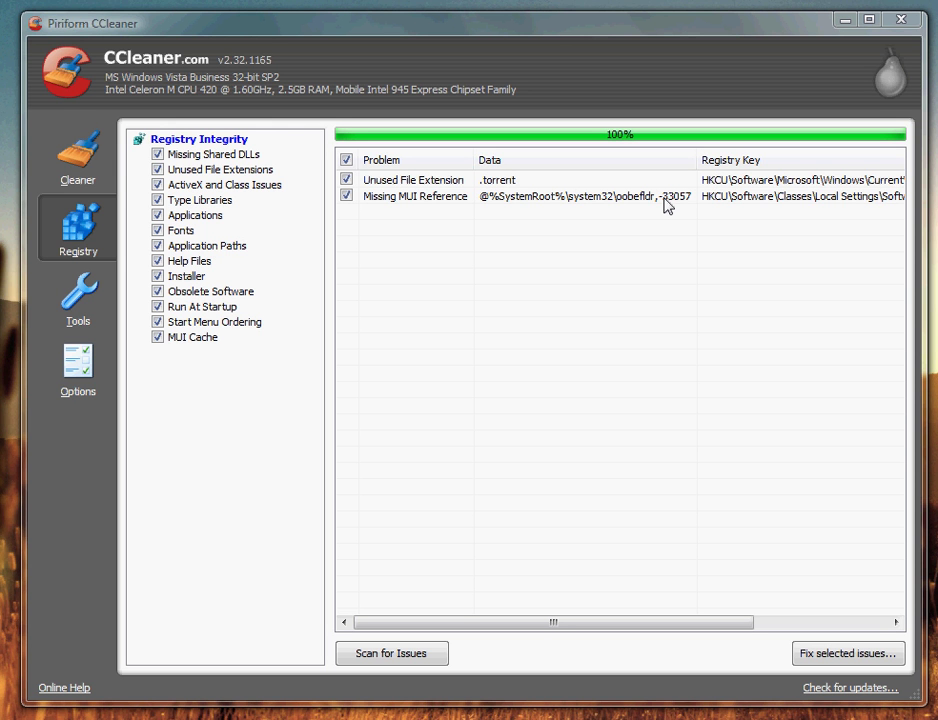
pyautogui.click(424, 659)
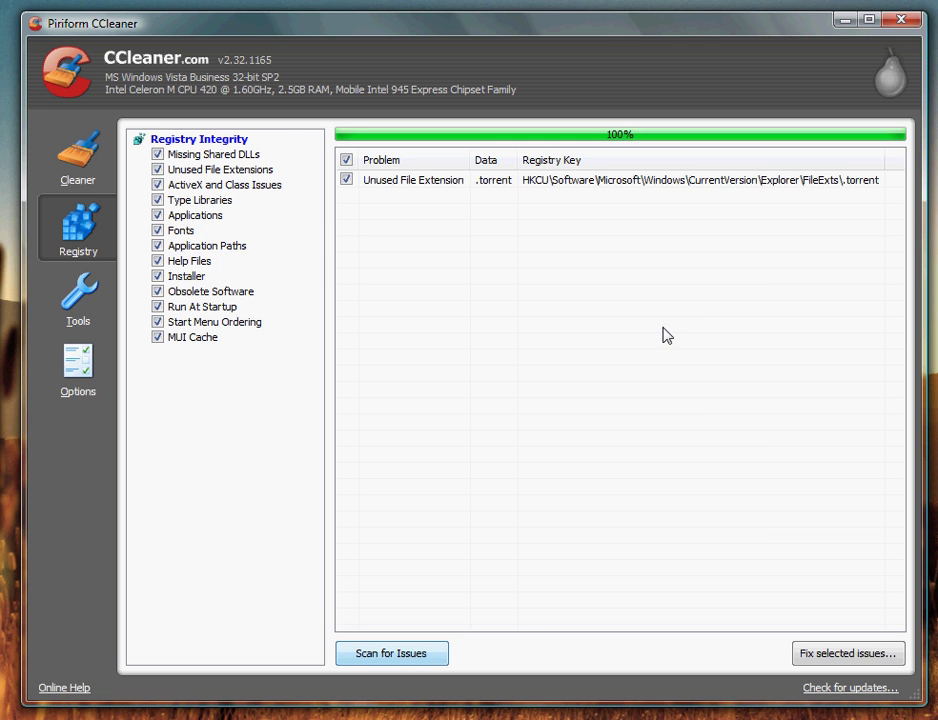
# - Fix the unused .torrent extension issue without a registry backup, then show the Uninstall list
pyautogui.click(826, 656)
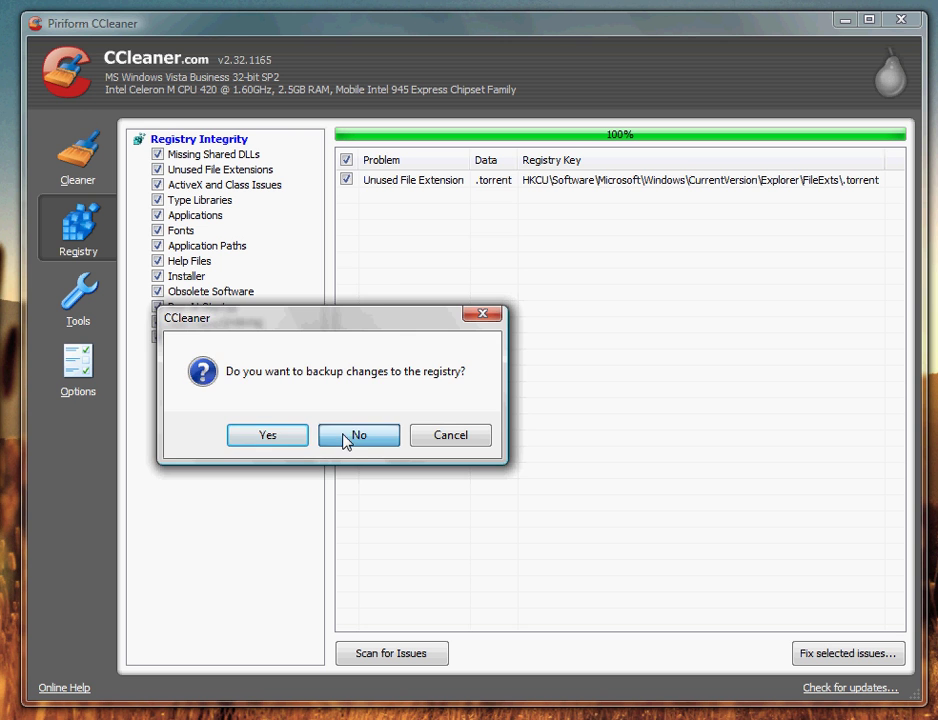
pyautogui.click(345, 438)
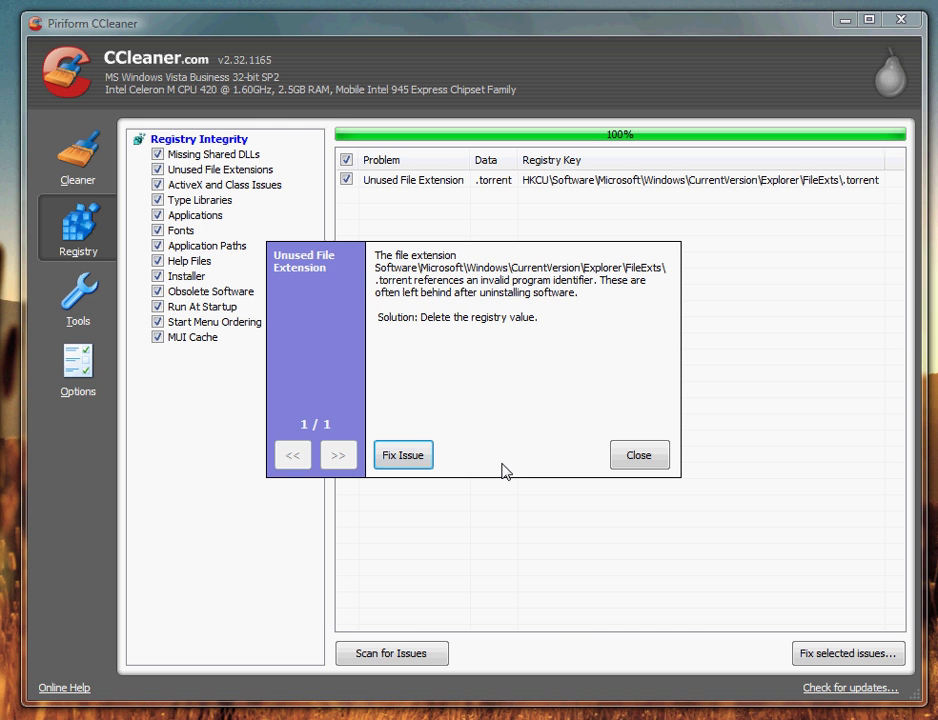
pyautogui.click(405, 456)
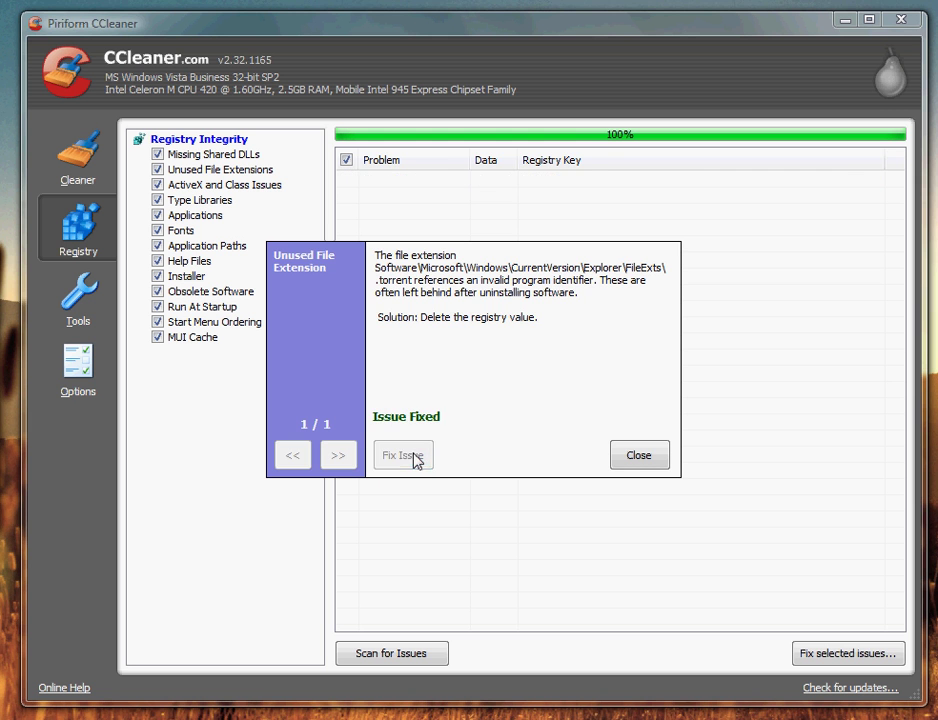
pyautogui.click(641, 455)
pyautogui.click(105, 303)
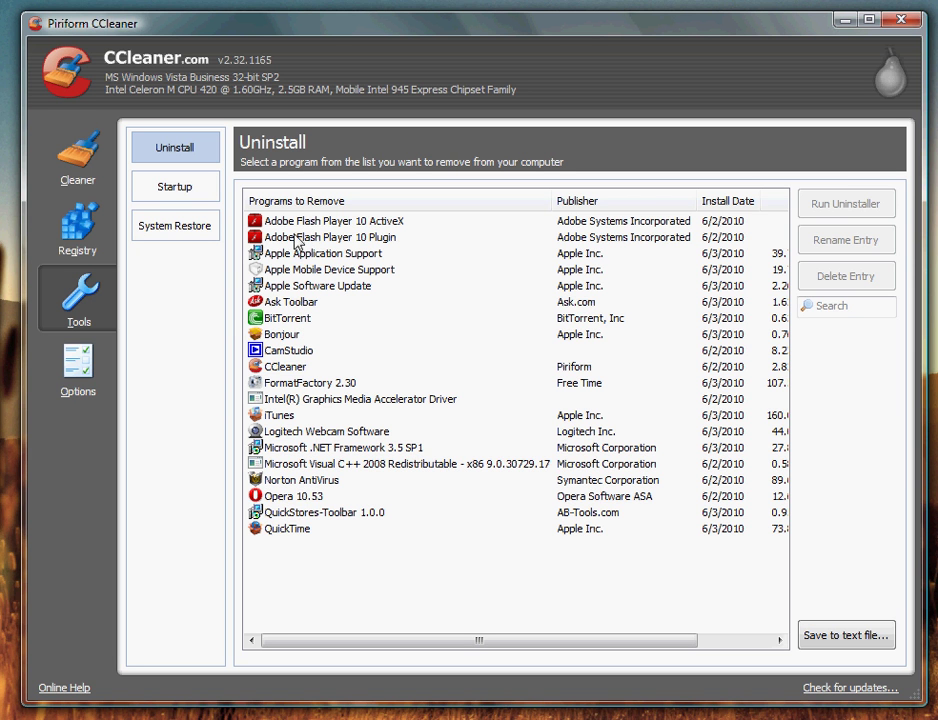
# - Uninstall Ask Toolbar with Run Uninstaller, confirming Yes in the Windows Installer prompt
pyautogui.click(295, 304)
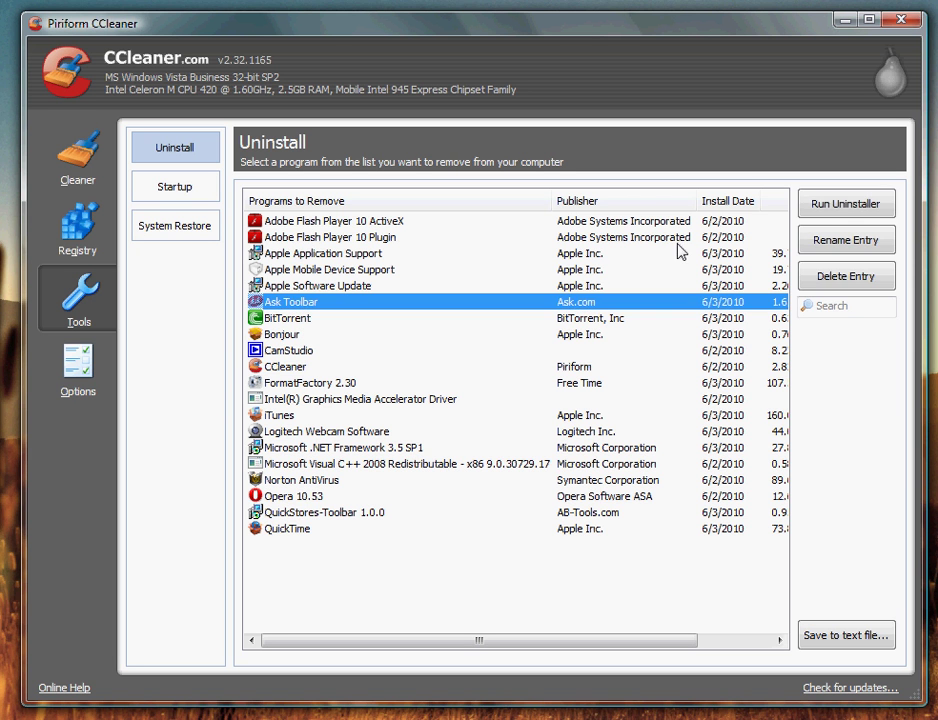
pyautogui.click(838, 210)
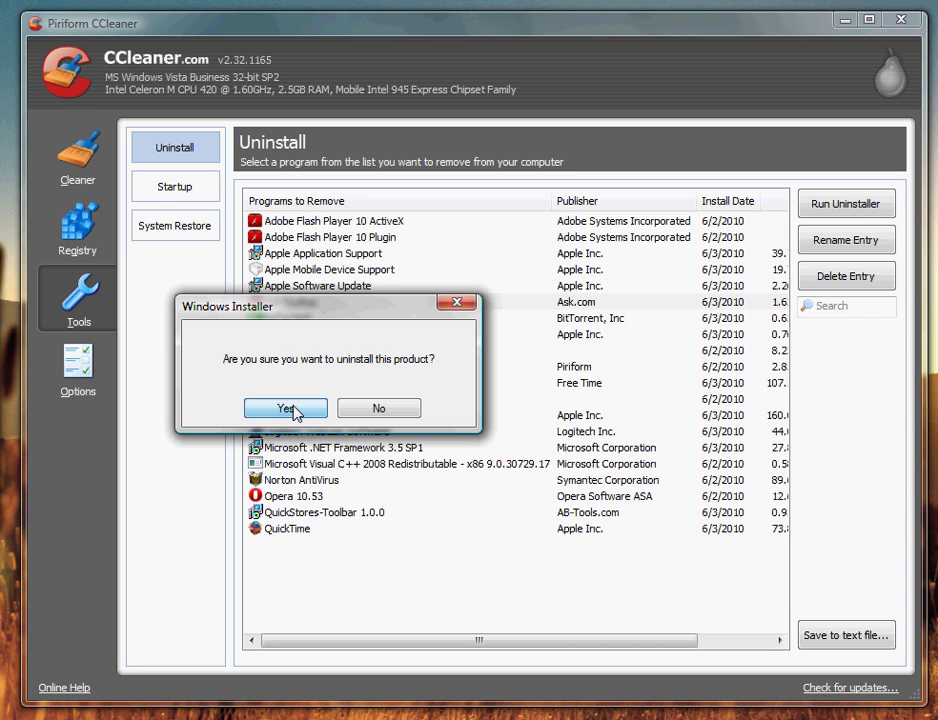
pyautogui.click(285, 408)
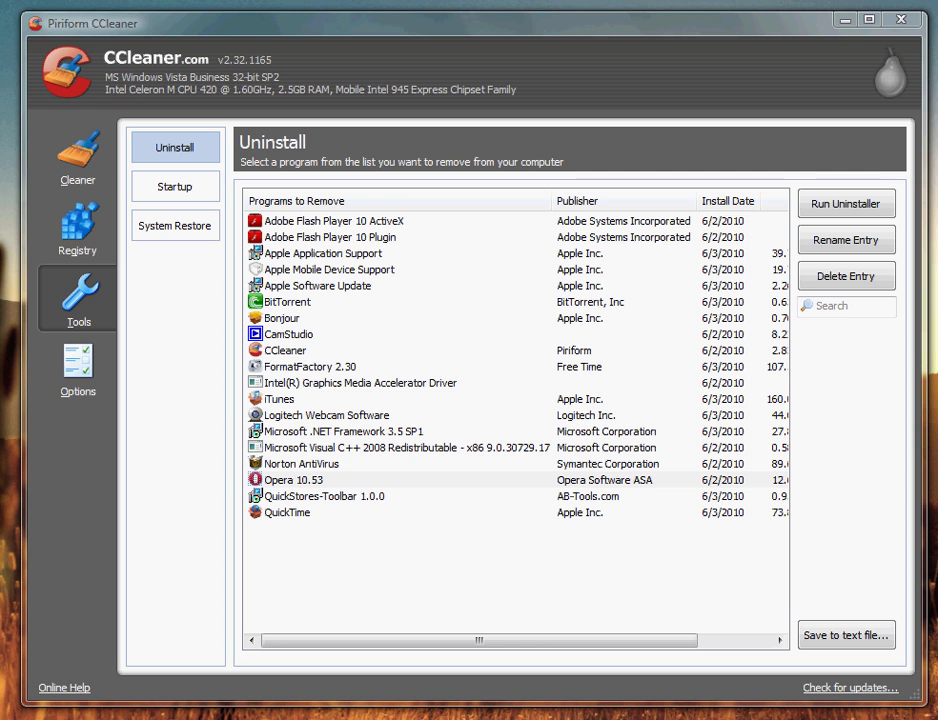
# - Show the Startup list and toggle the Sidebar entry so it ends disabled
pyautogui.click(194, 196)
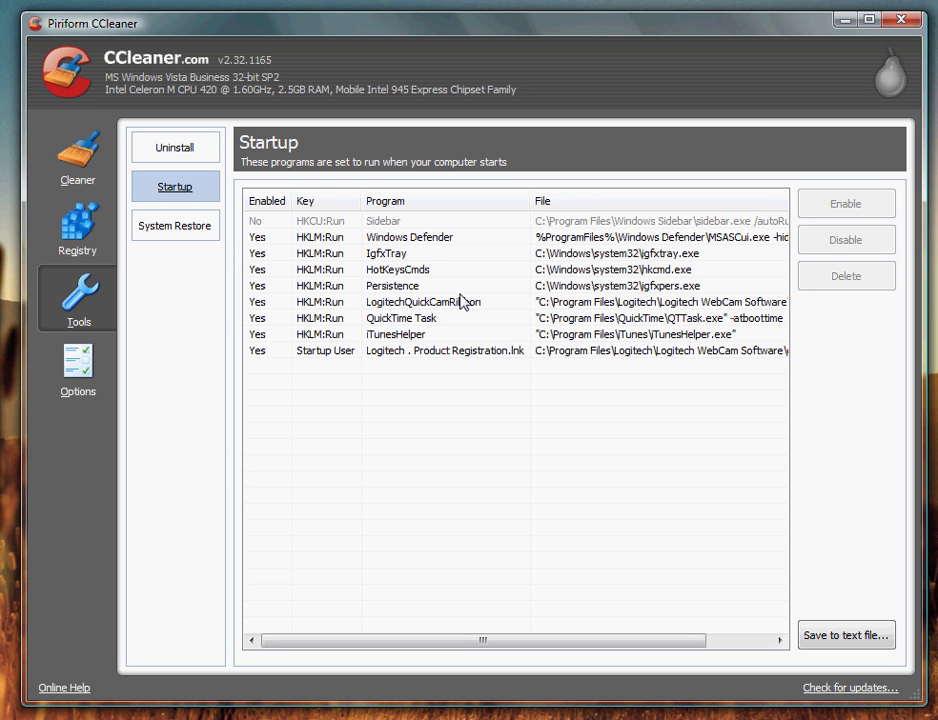
pyautogui.click(385, 220)
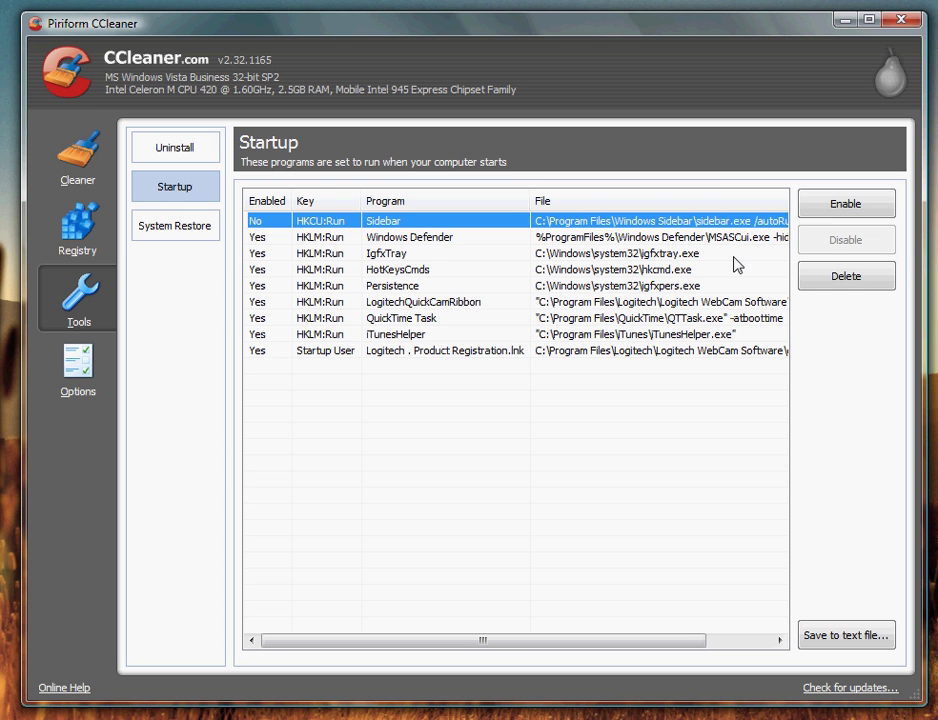
pyautogui.click(828, 215)
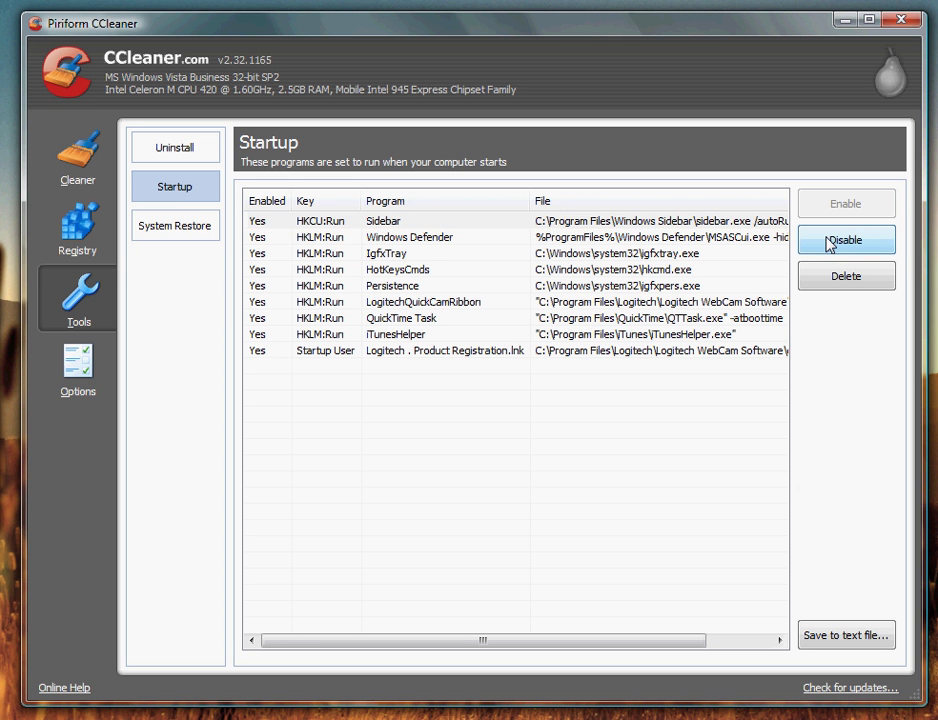
pyautogui.click(829, 242)
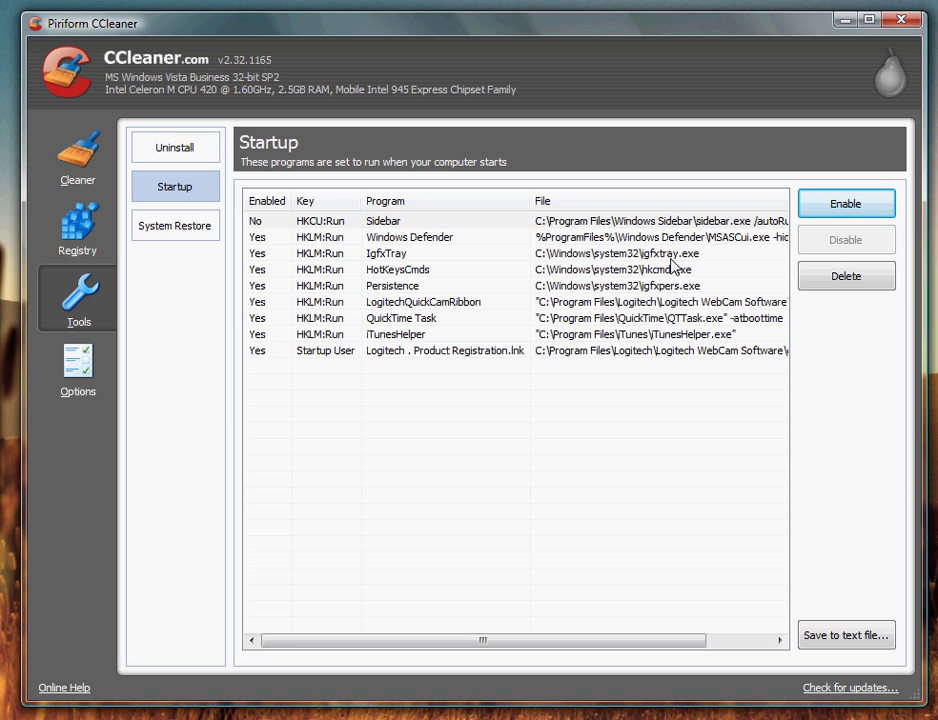
pyautogui.click(396, 440)
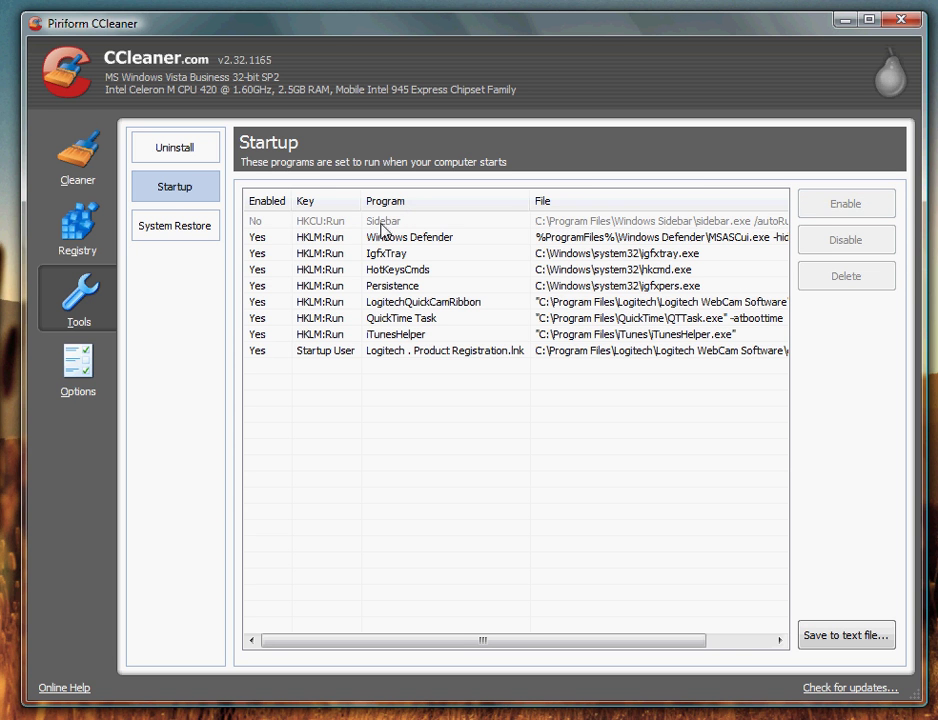
# - Review the System Restore points, then browse the Settings, Include, Cookies and Exclude option pages
pyautogui.click(194, 230)
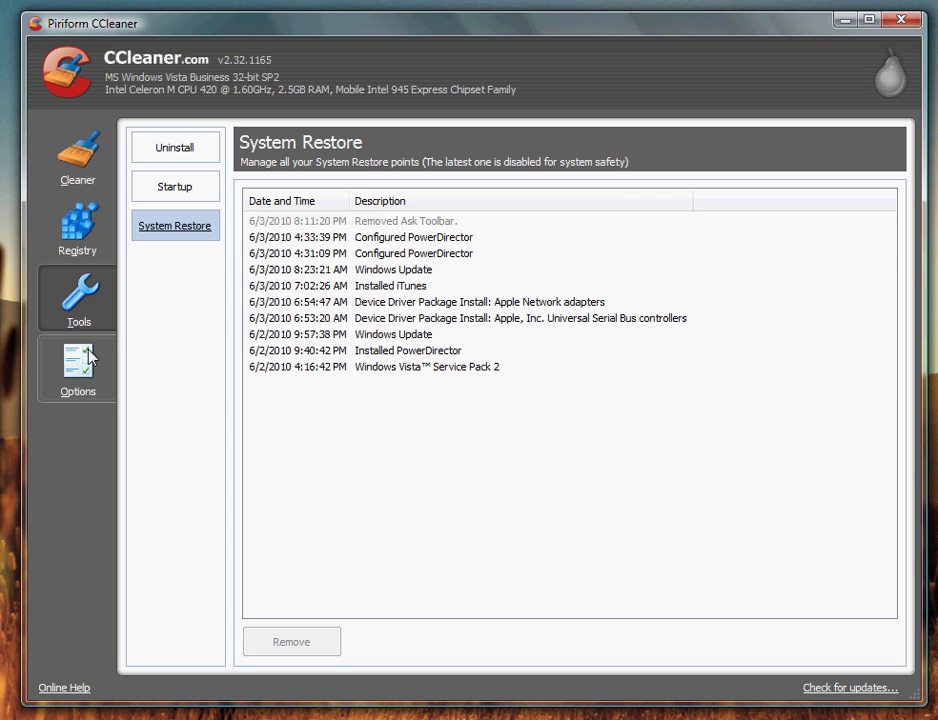
pyautogui.click(75, 384)
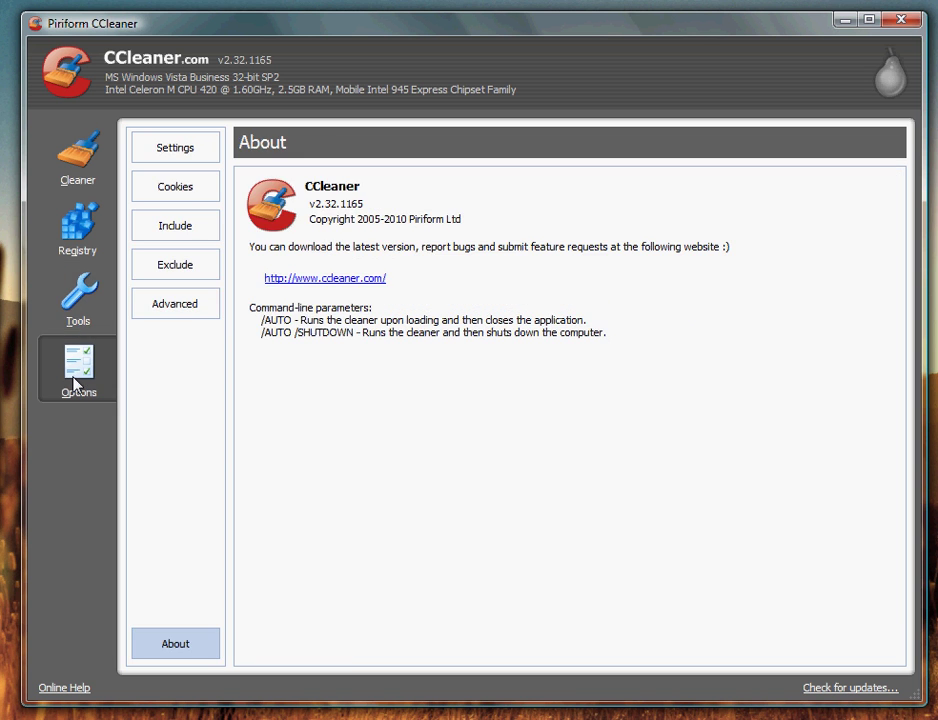
pyautogui.click(175, 149)
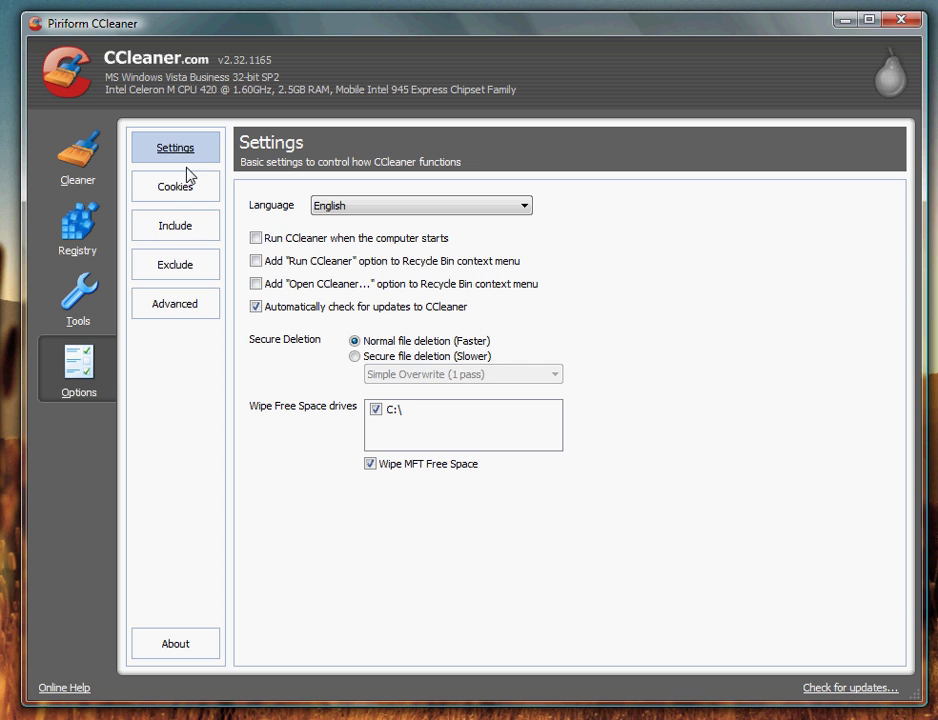
pyautogui.click(170, 226)
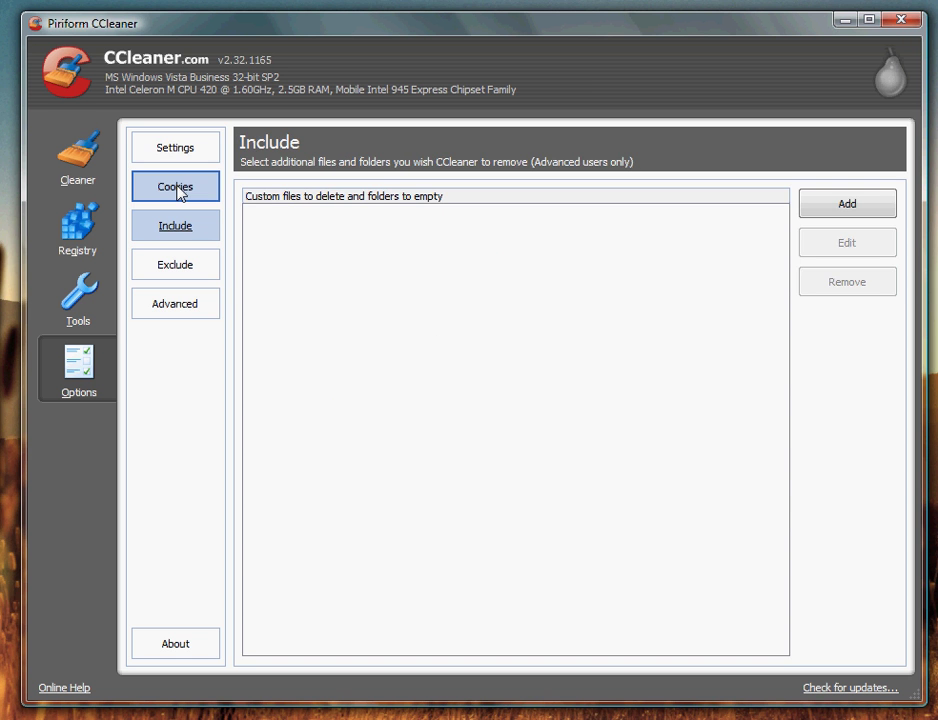
pyautogui.click(176, 189)
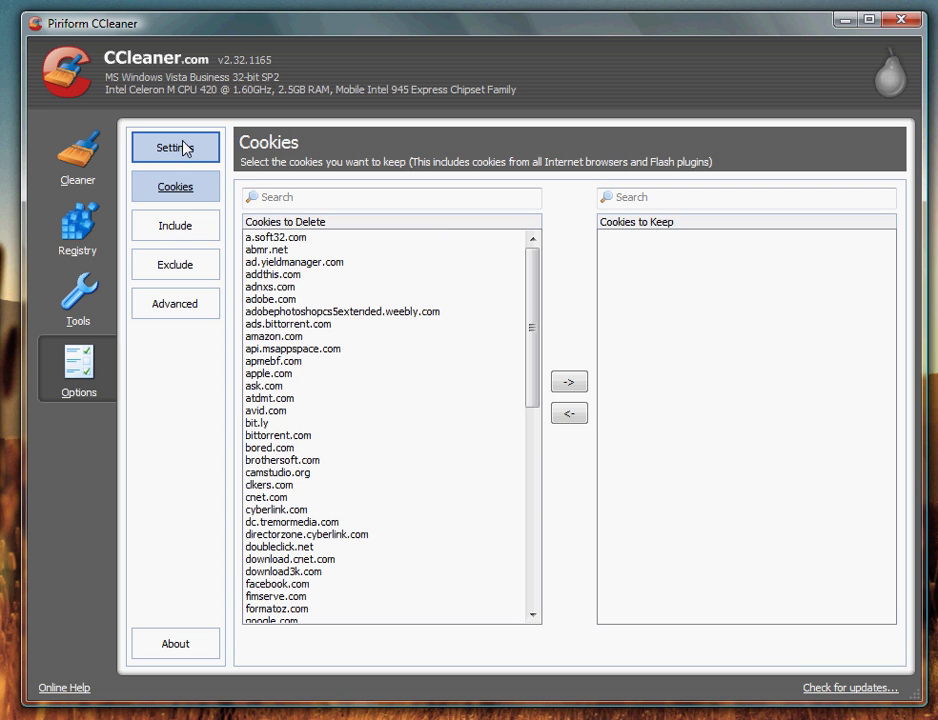
pyautogui.click(183, 148)
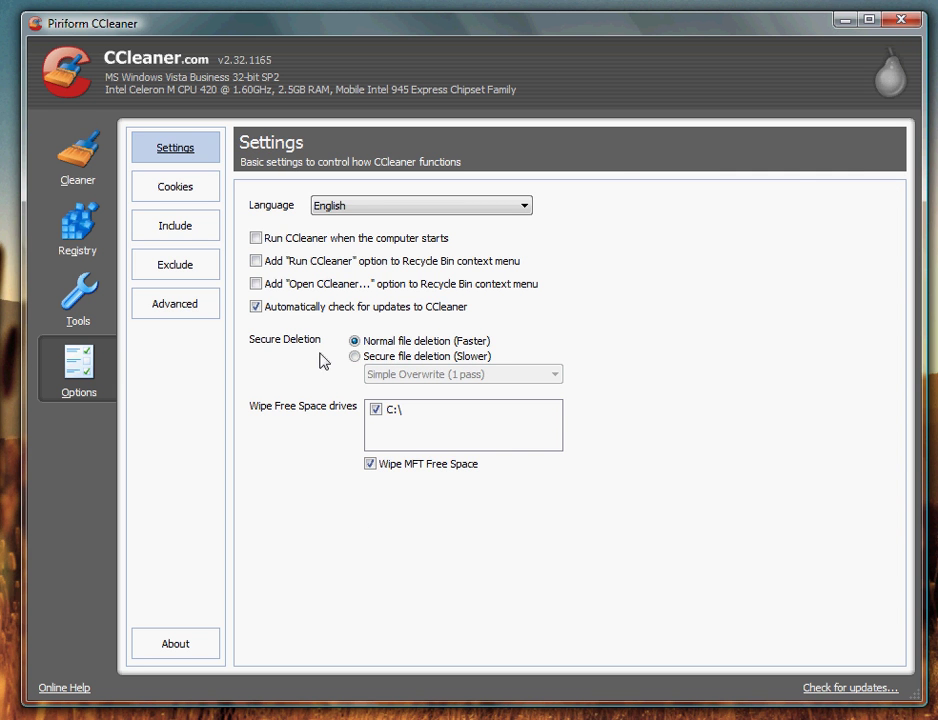
pyautogui.click(190, 262)
# - Return to the Cleaner section showing 15.2 MB removed in 15.630 seconds
pyautogui.click(90, 155)
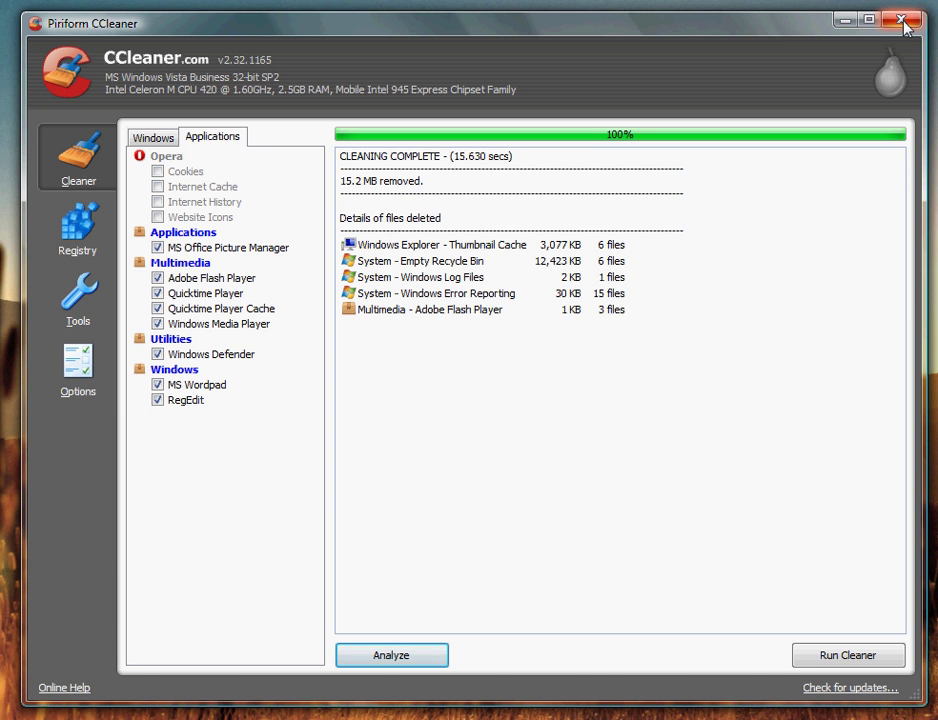